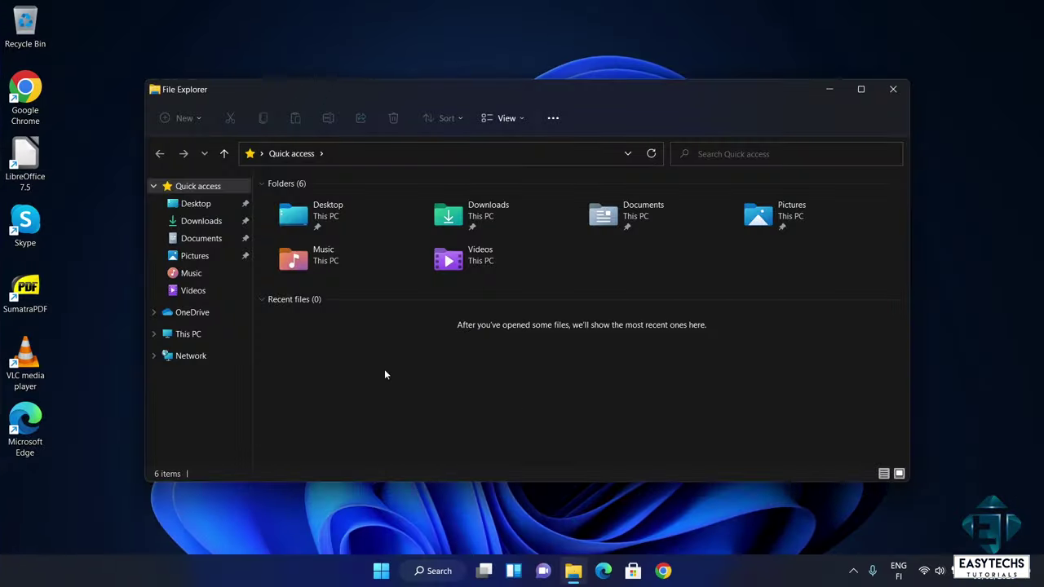
Open This PC in File Explorer to list the drives, including the 111 GB Local Disk (C:).
click(200, 335)
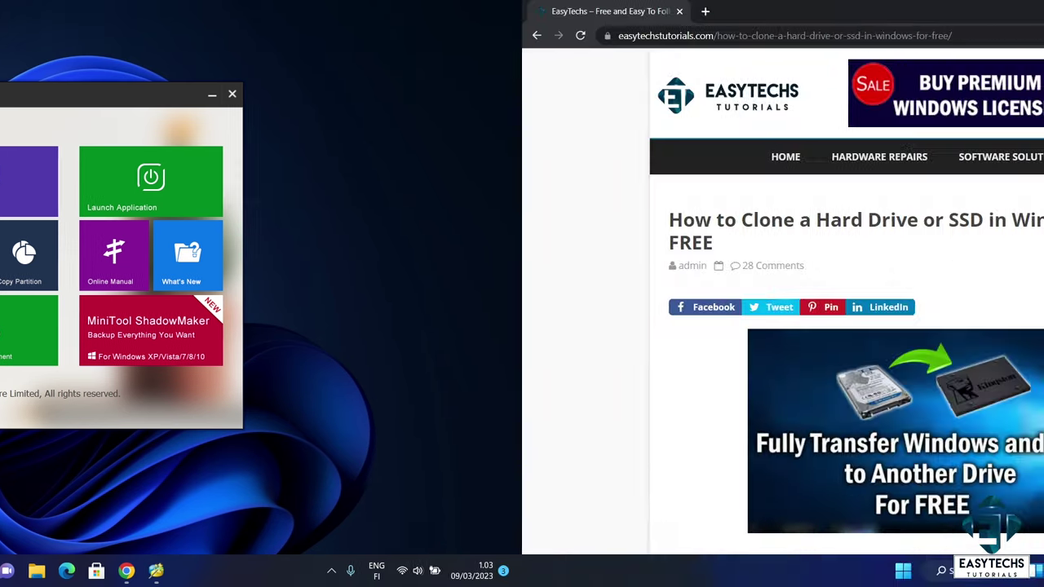
Follow the tutorial's Version 11.5 link and accept MediaFire's consent to download the installer.
scroll(665, 261, down, 8)
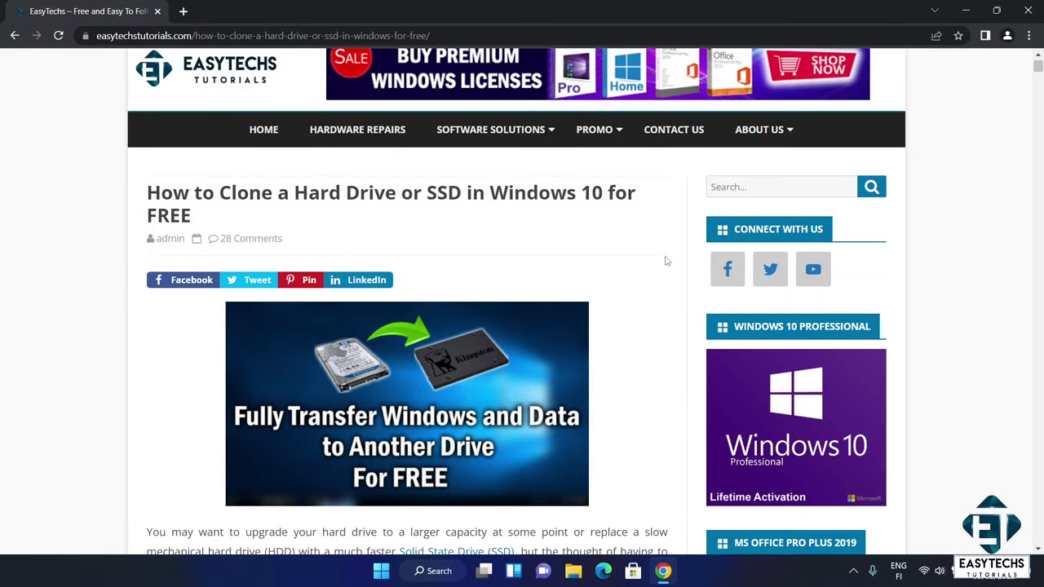
scroll(665, 261, down, 6)
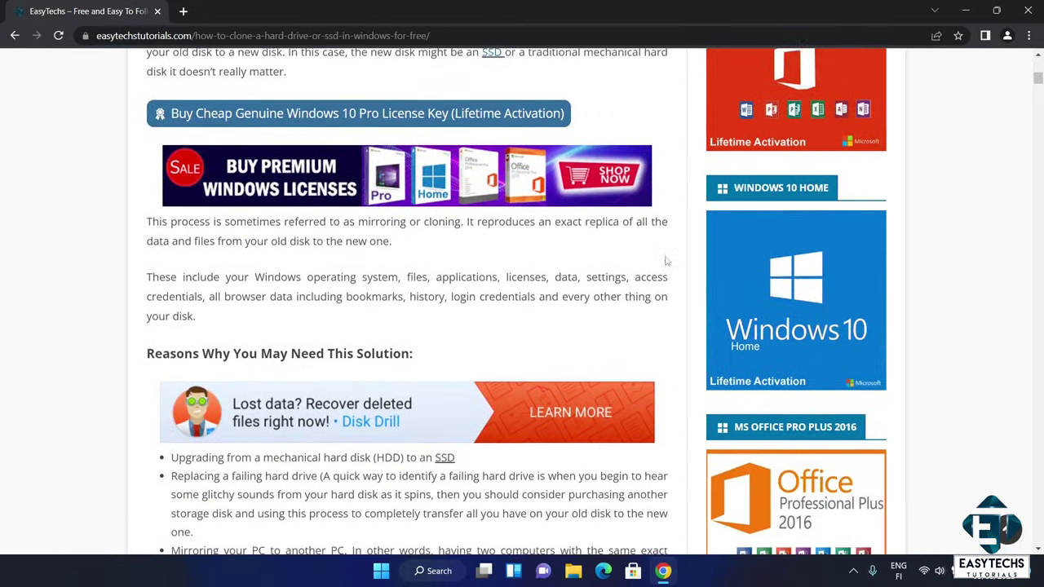
scroll(665, 261, down, 1)
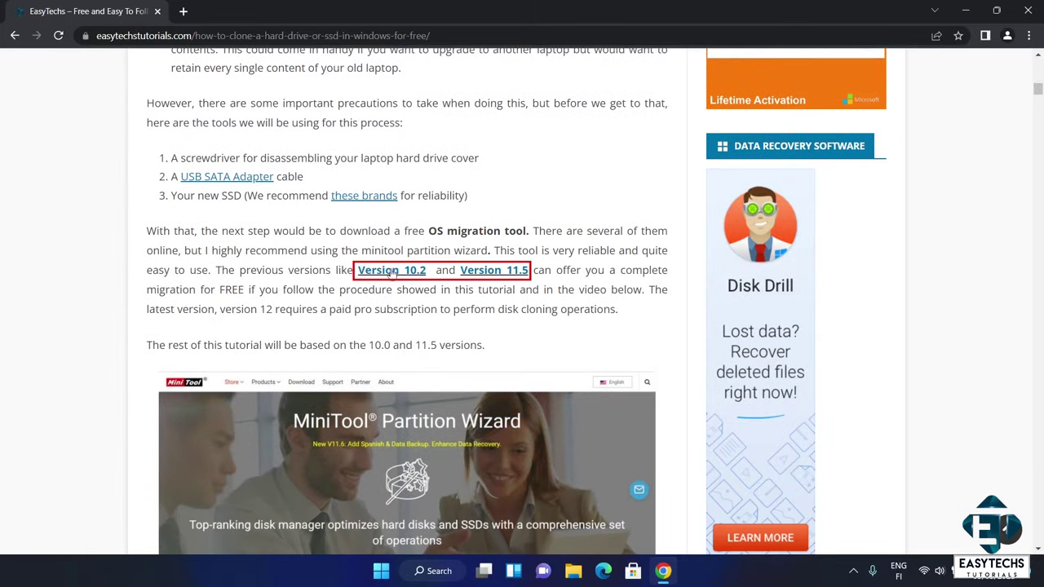
click(491, 275)
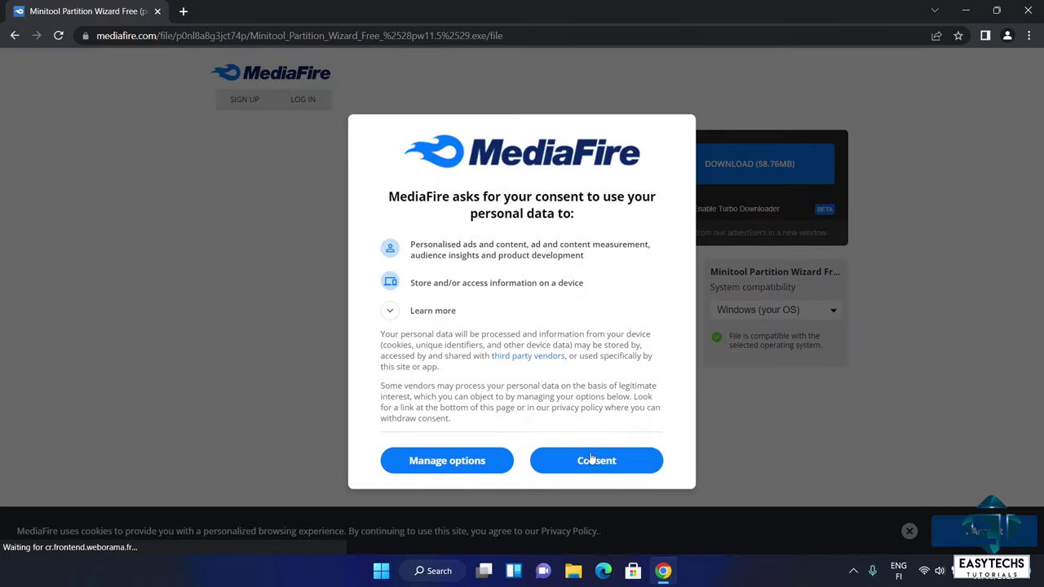
click(589, 459)
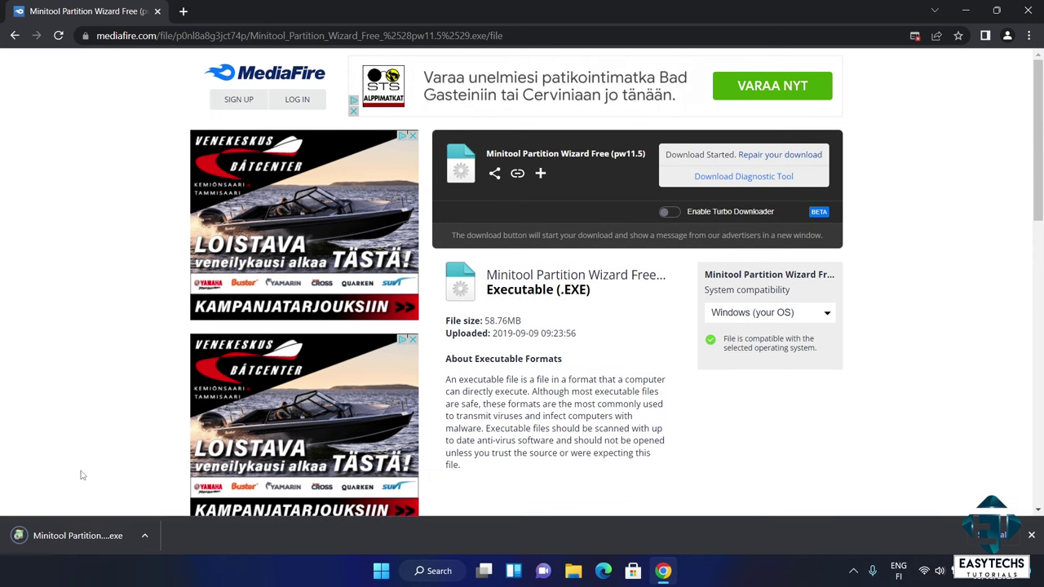
Run the installer with English as the setup language and accept the licence agreement.
click(968, 15)
click(968, 15)
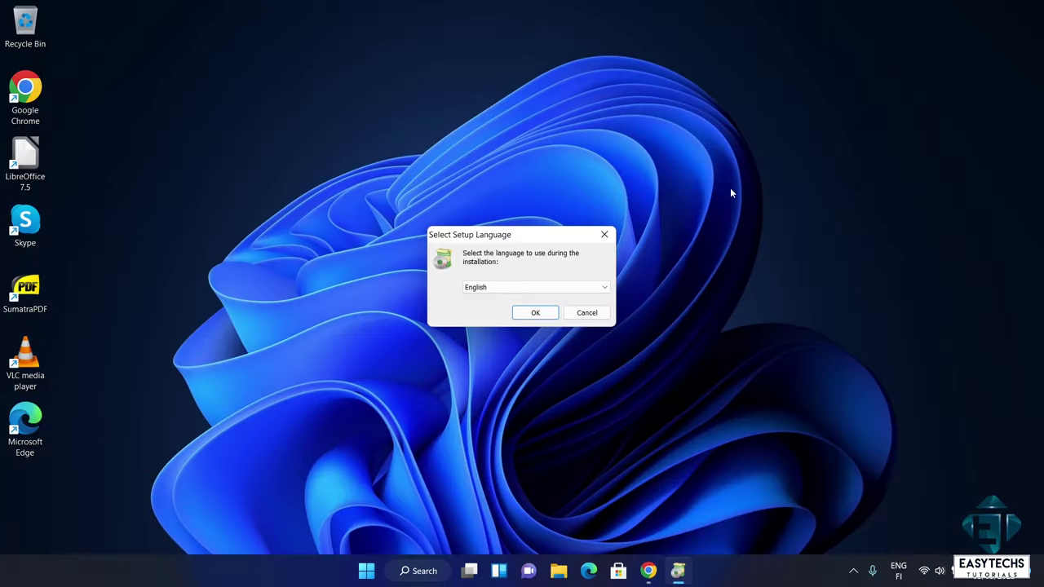
click(521, 288)
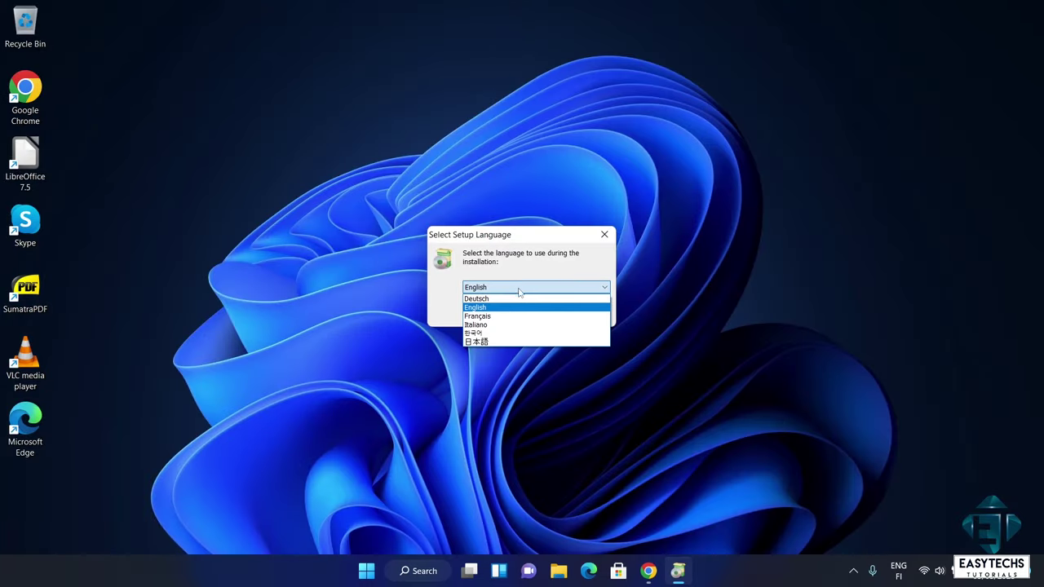
click(508, 307)
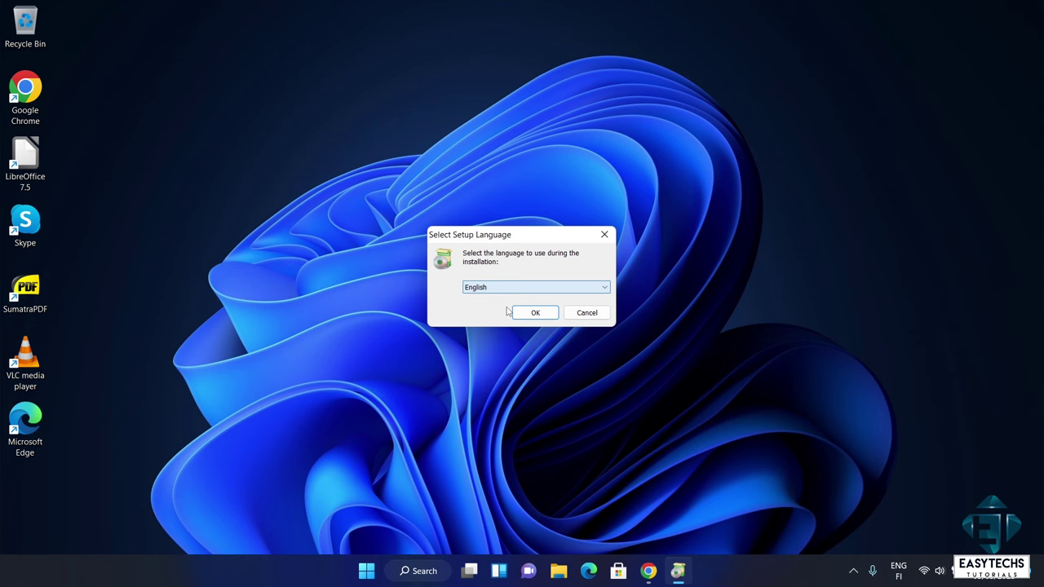
click(522, 314)
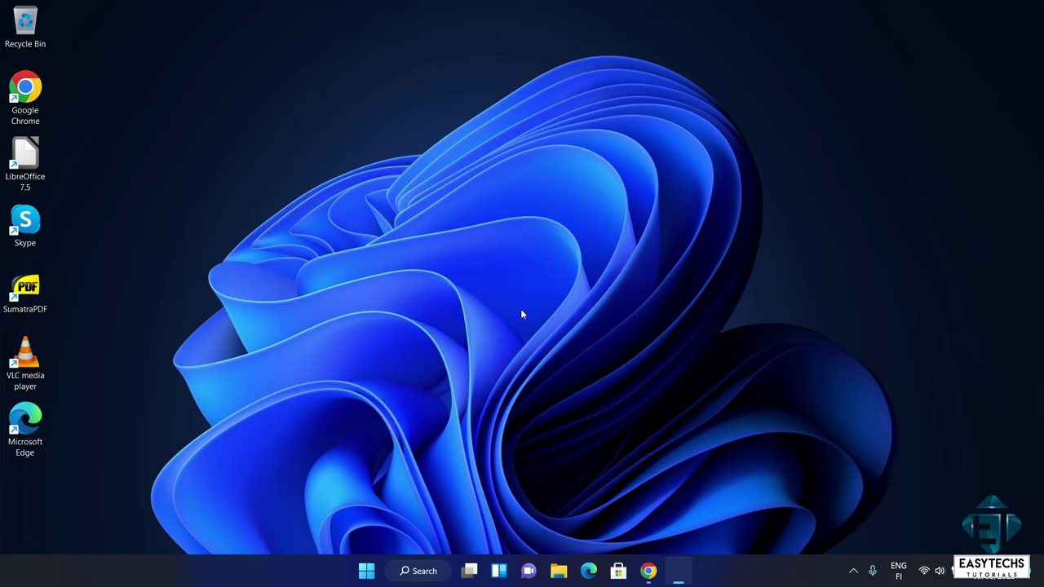
click(424, 352)
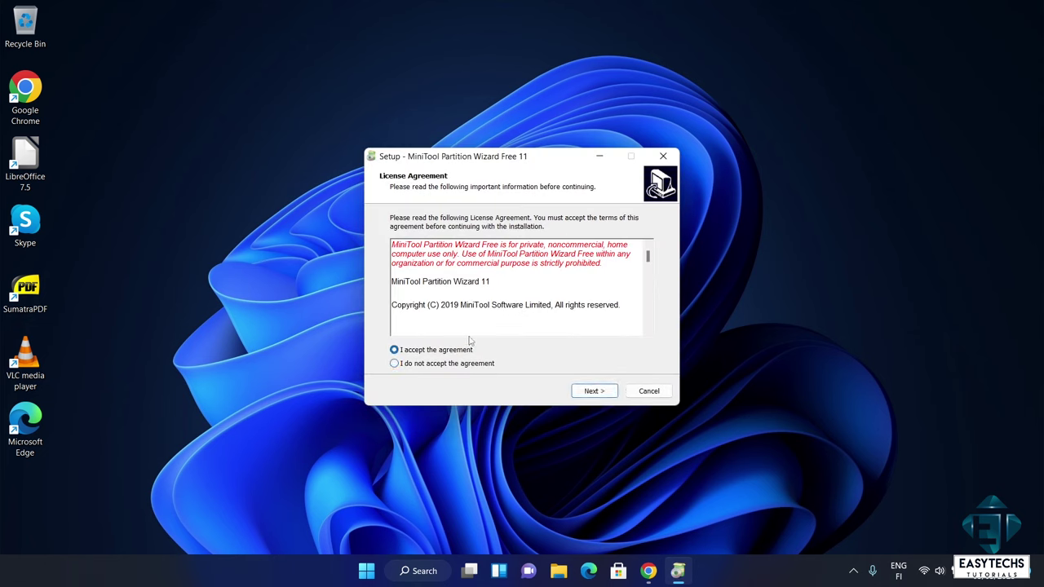
Keep the default install folder, Start Menu folder and desktop shortcut, install, and finish setup.
click(585, 391)
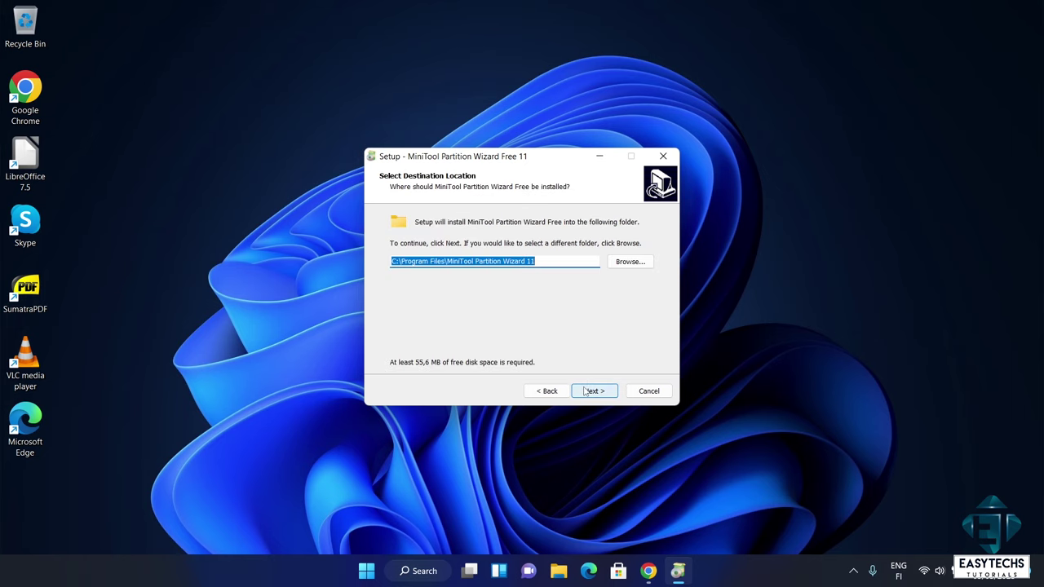
click(584, 391)
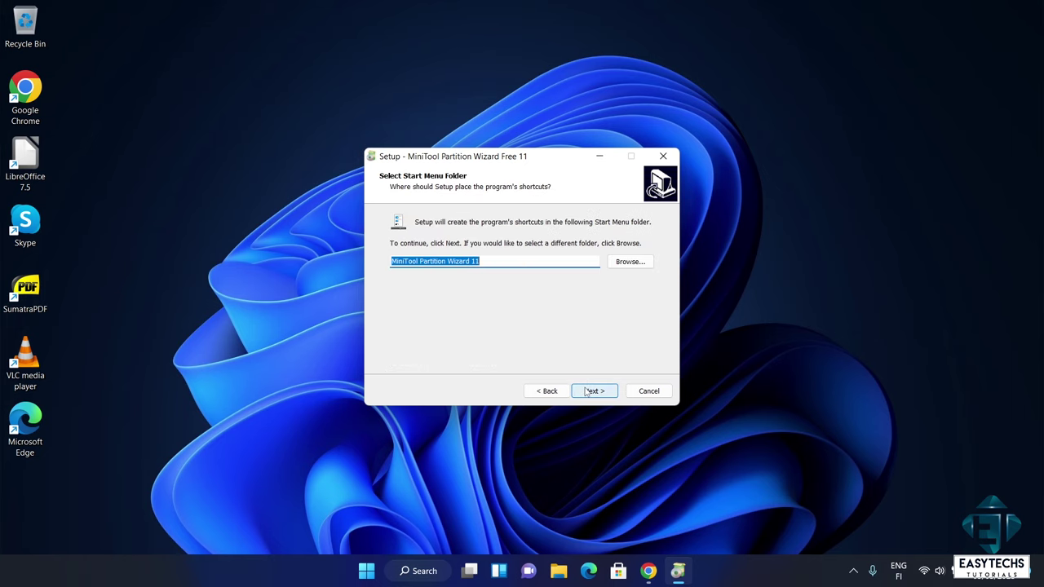
click(587, 392)
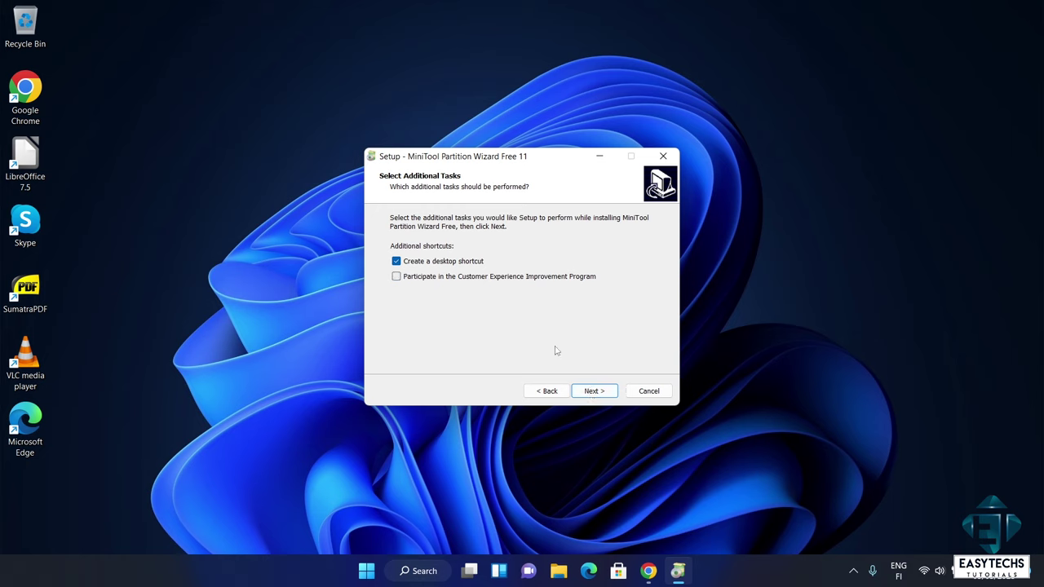
click(608, 392)
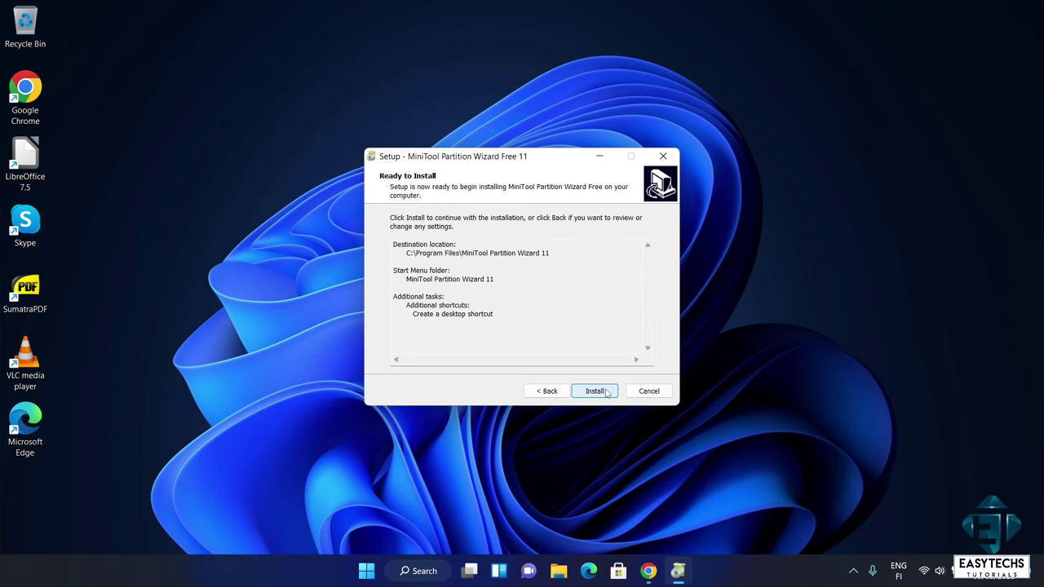
click(594, 392)
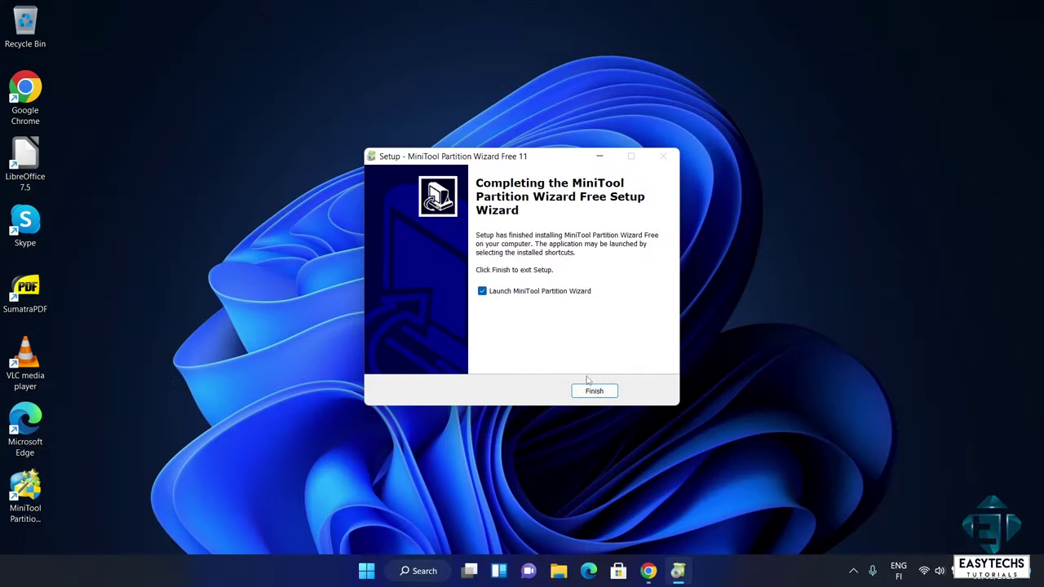
click(591, 390)
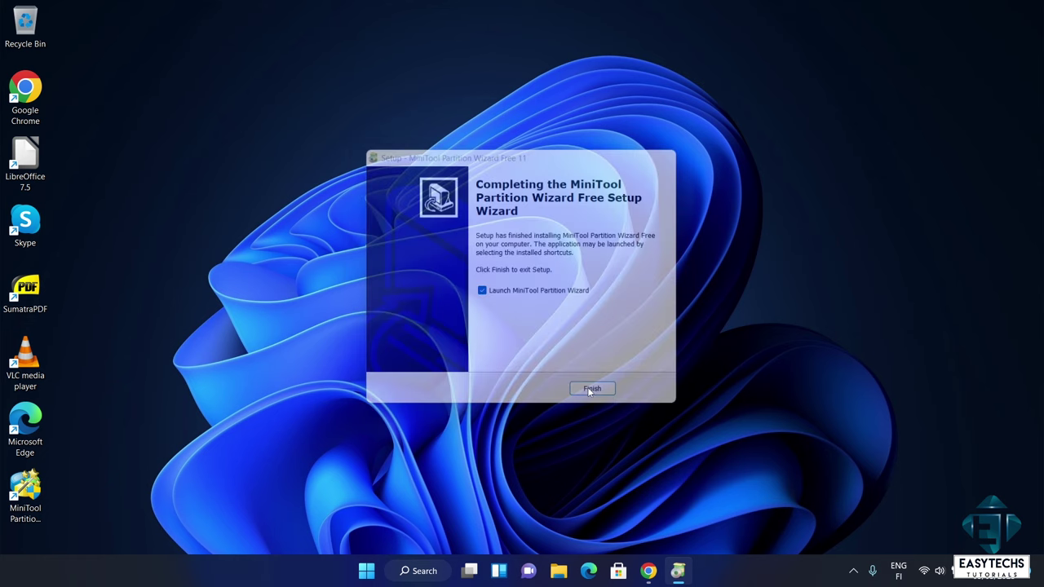
Dismiss the open-with prompt, start Disk Clone, and pick the 111.79 GB Disk 1 as source.
click(589, 390)
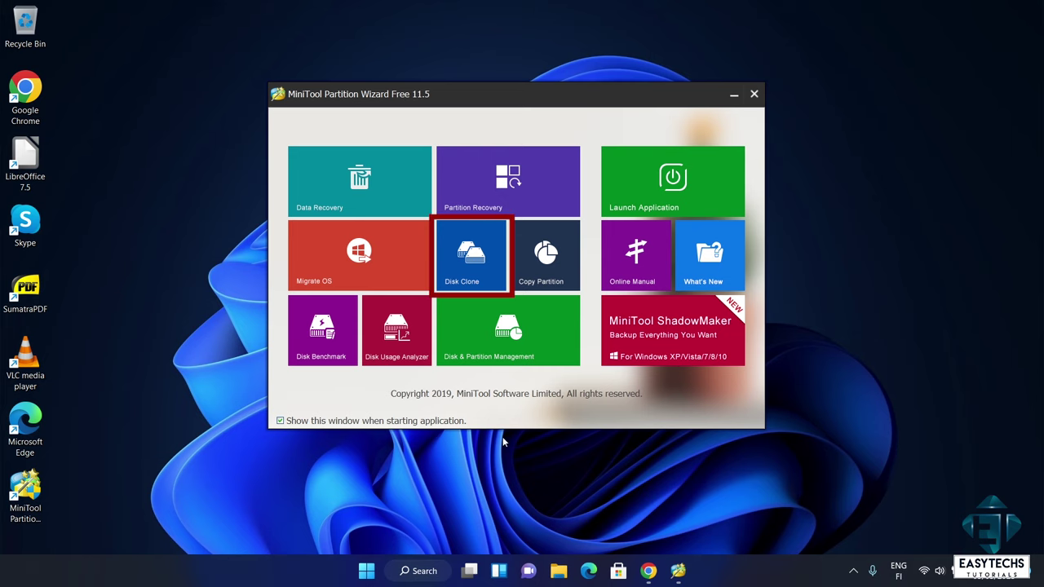
click(477, 269)
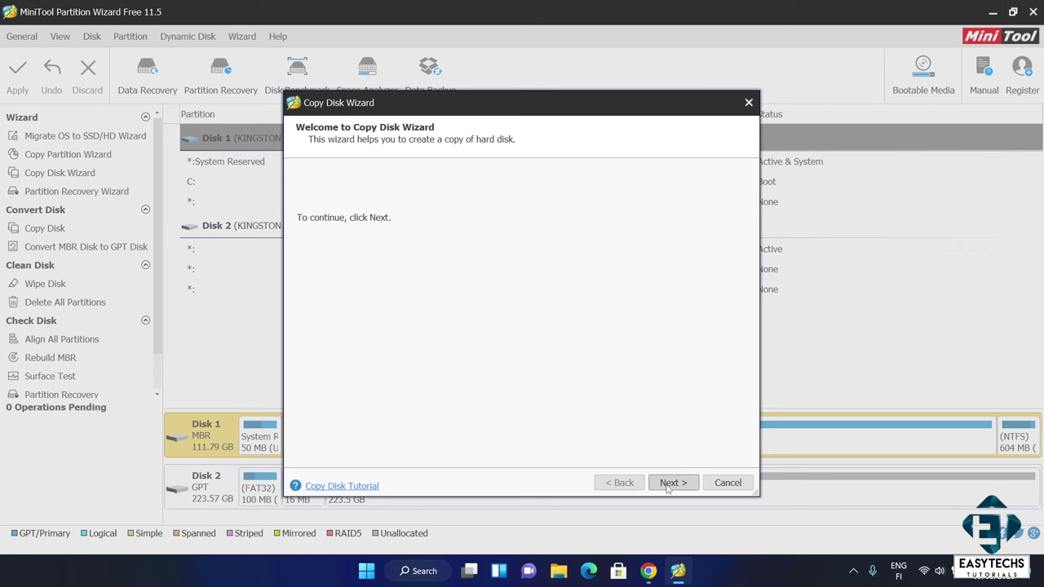
click(669, 482)
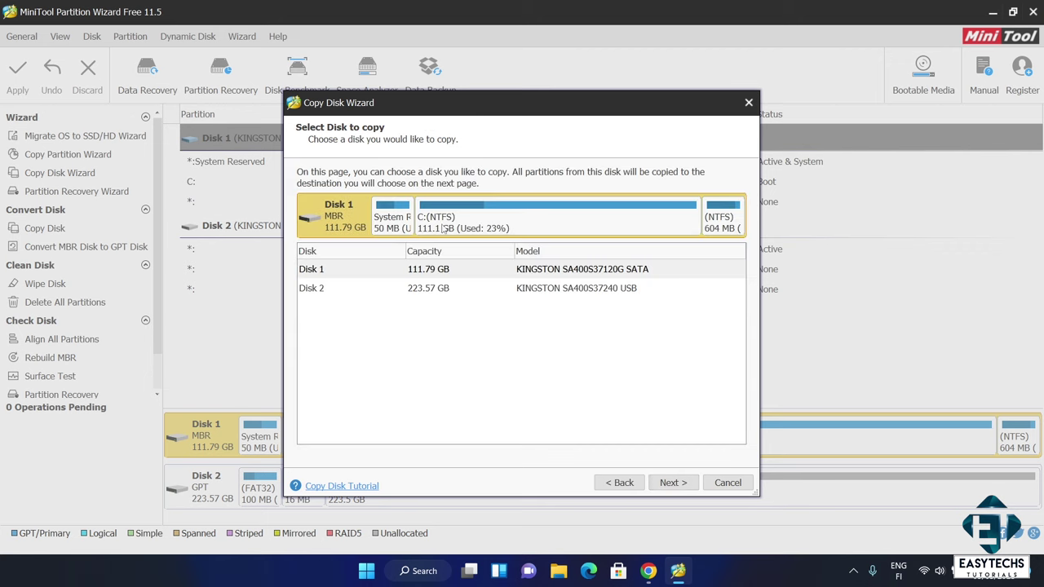
click(444, 270)
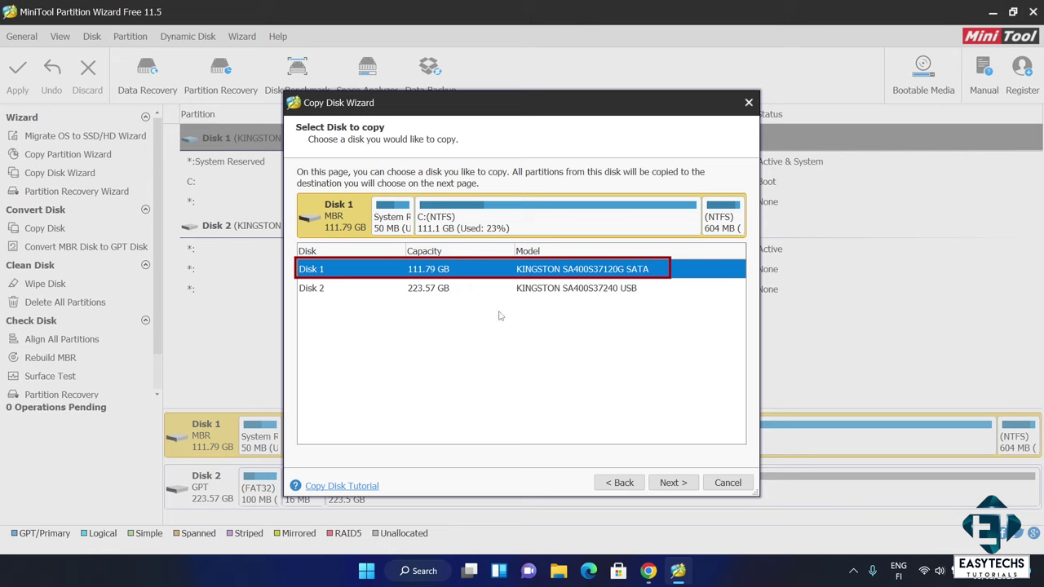
click(673, 483)
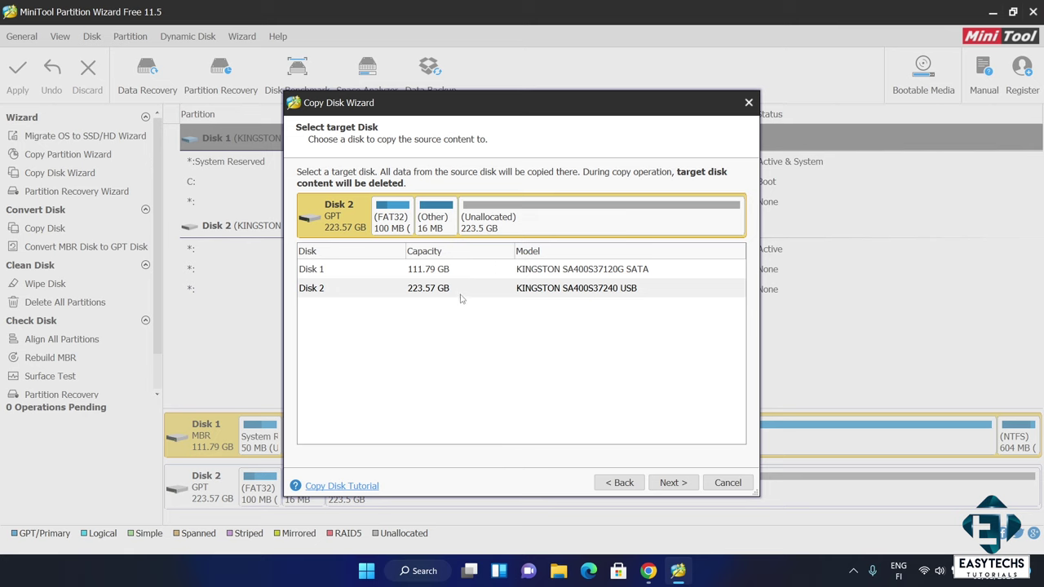
Select the 223.57 GB Disk 2 as the copy target and continue.
click(463, 296)
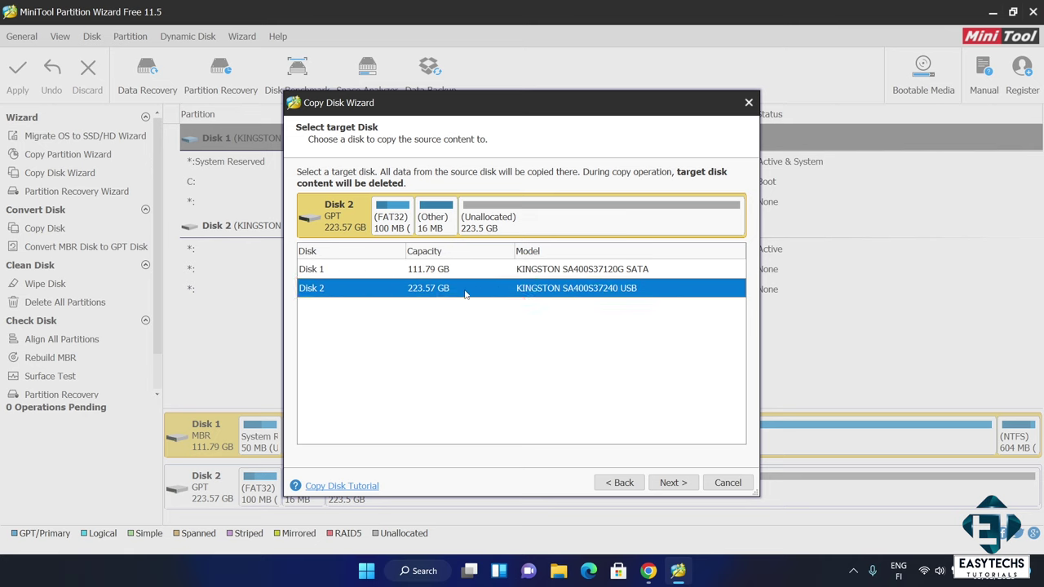
click(657, 484)
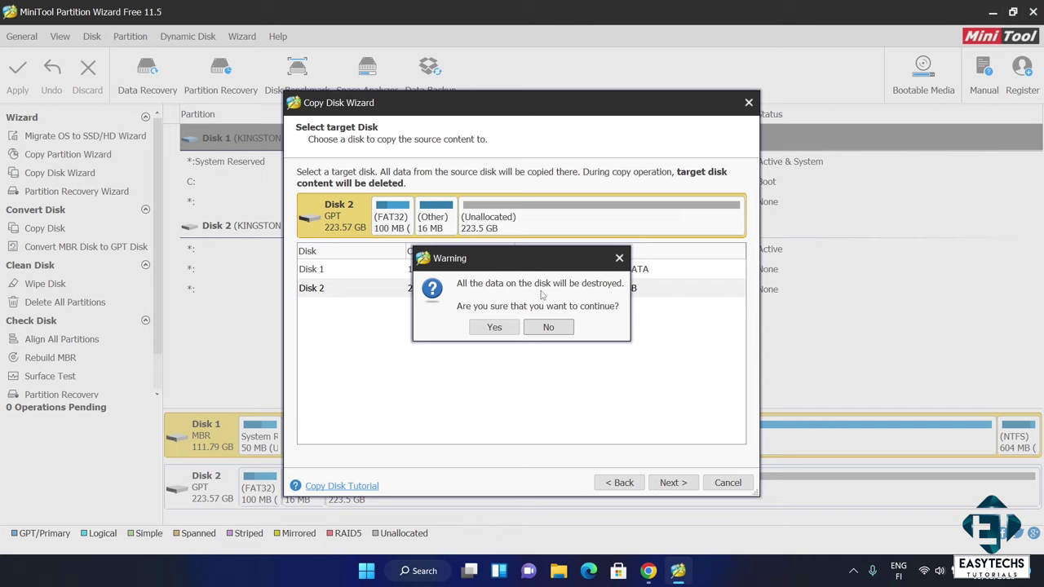
Accept the Disk 2 erase warning, keep 'Fit partitions to entire disk', and finish the wizard.
click(495, 327)
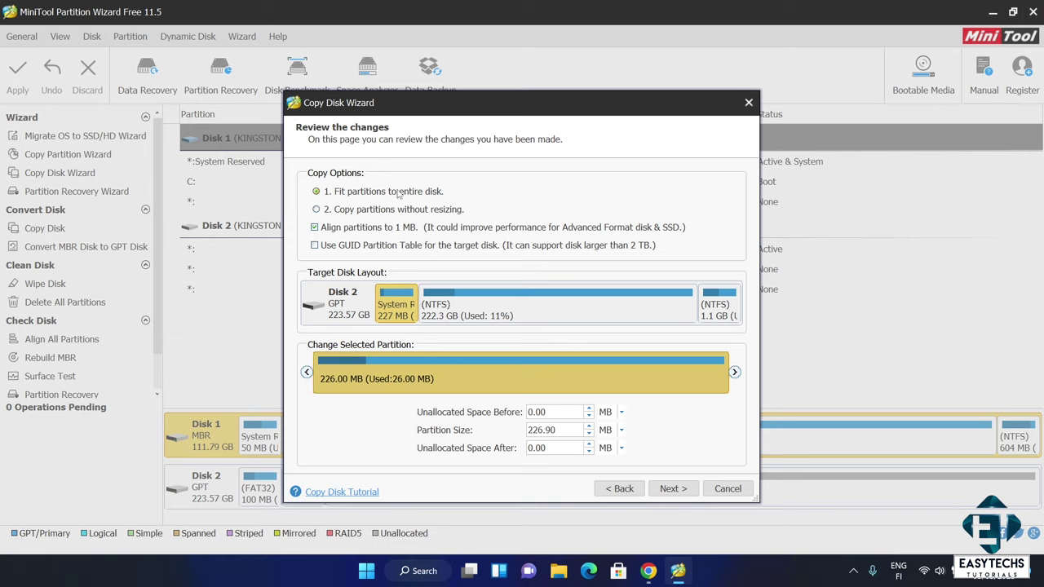
click(666, 490)
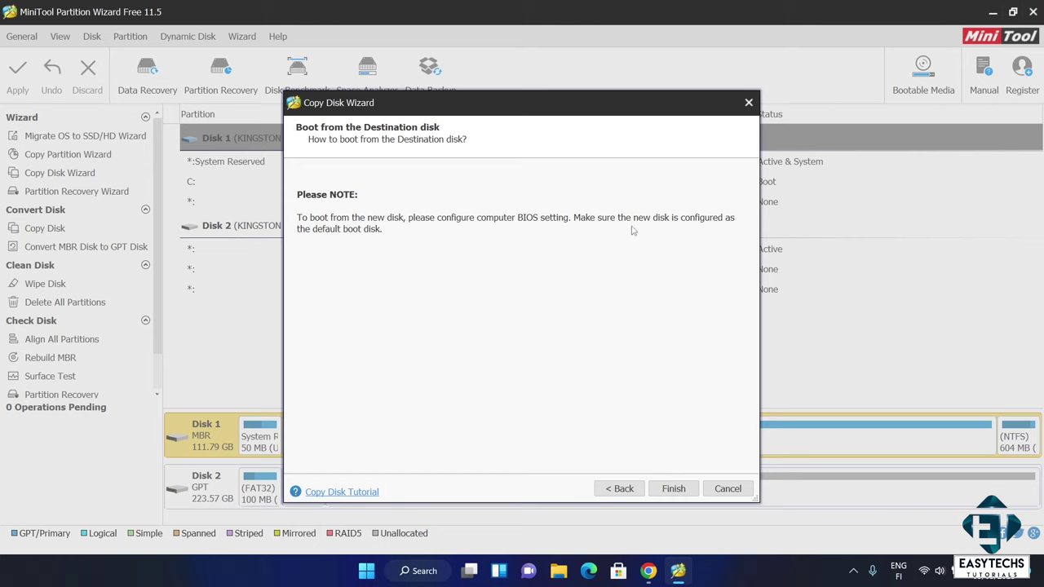
click(672, 491)
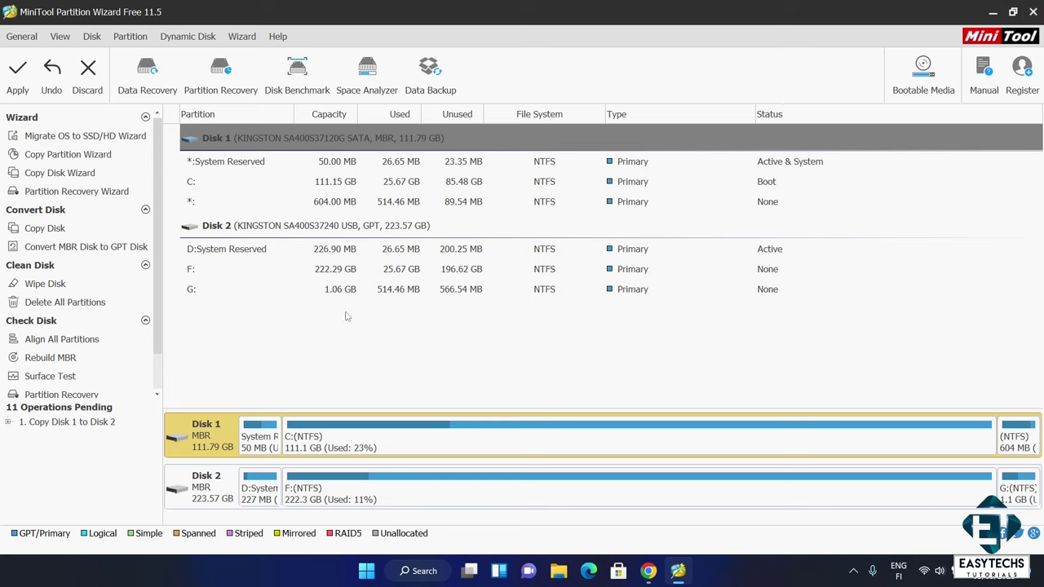
Apply the queued Copy Disk 1 to Disk 2 operation and confirm the changes.
click(20, 77)
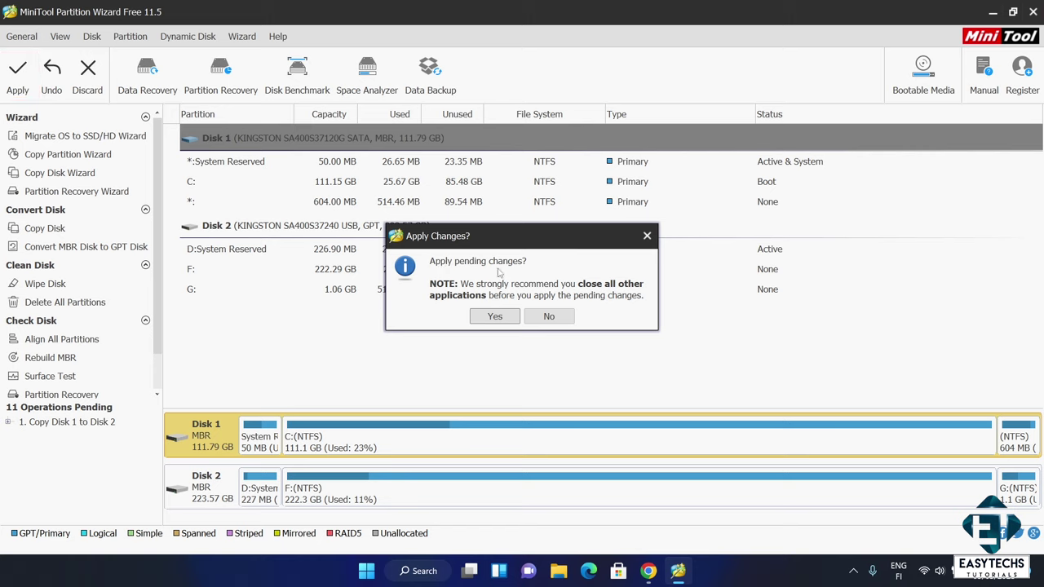
click(495, 317)
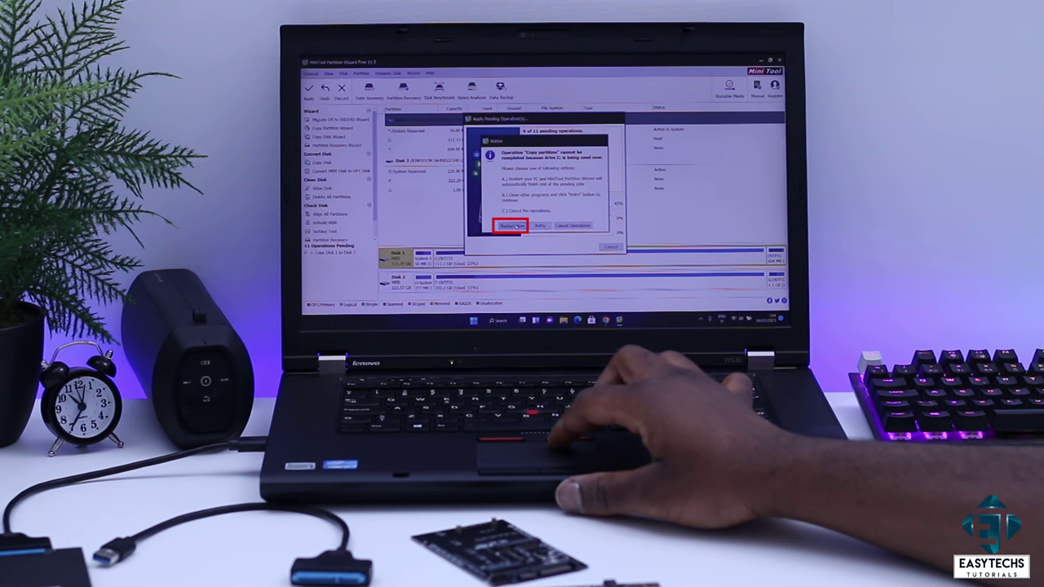
Choose Restart Now so the copy completes during the reboot into Windows 11.
click(514, 226)
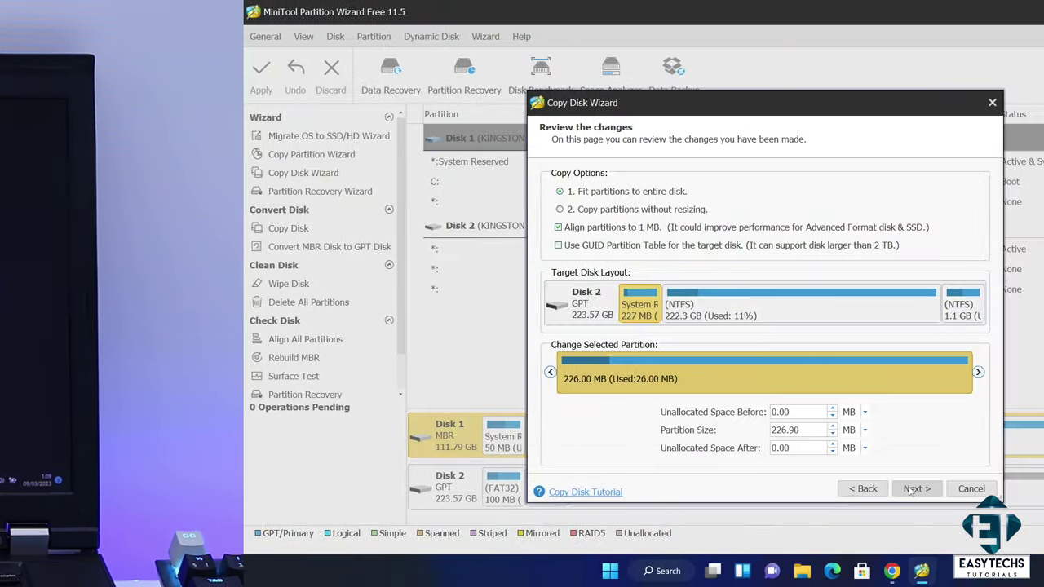
click(911, 494)
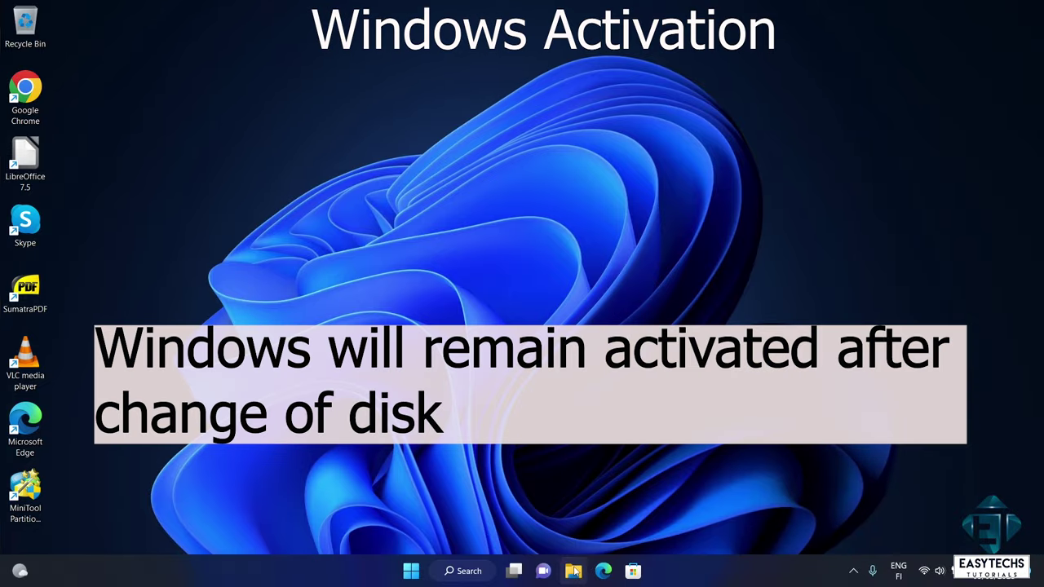
click(573, 571)
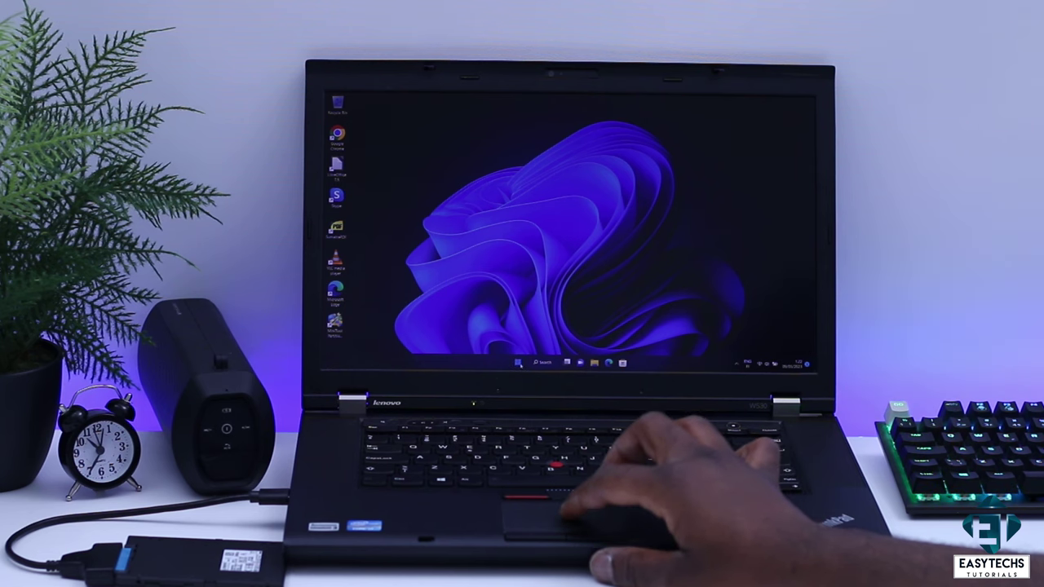
key(super)
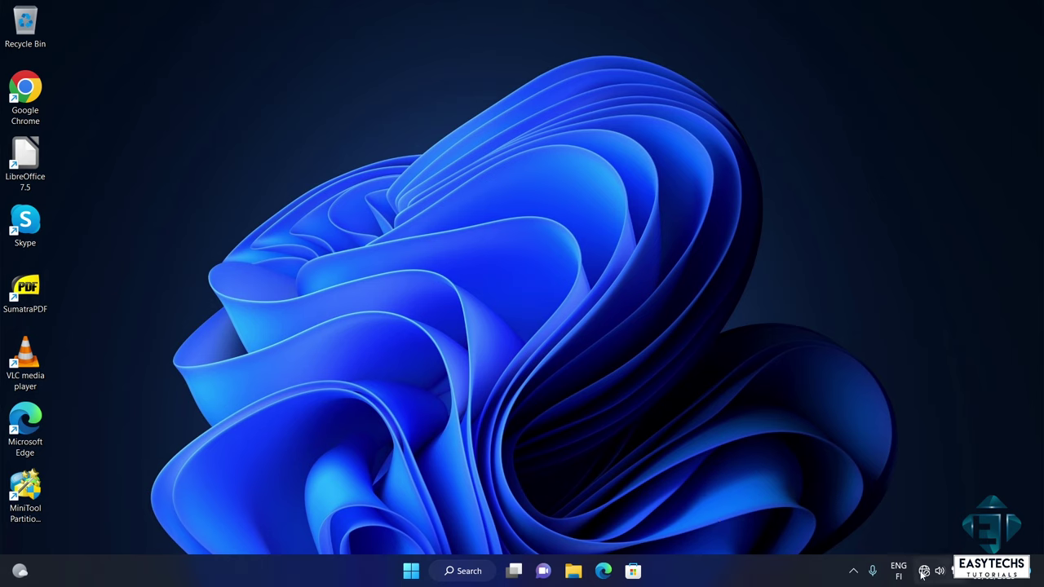
In This PC, confirm Local Disk (C:) shows 222 GB, then open the system Properties.
key(super+a)
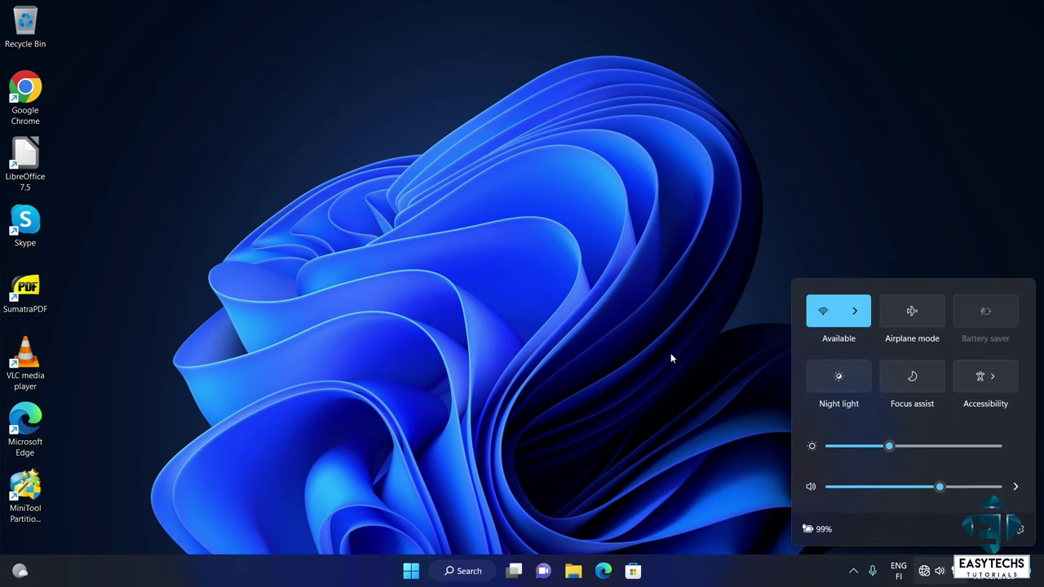
click(854, 311)
click(702, 408)
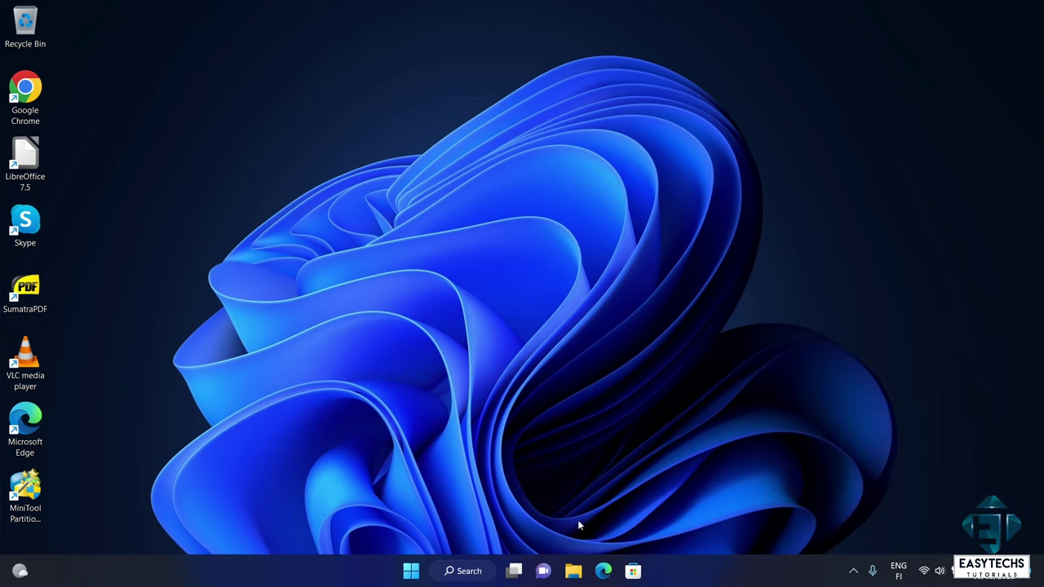
click(573, 571)
click(196, 334)
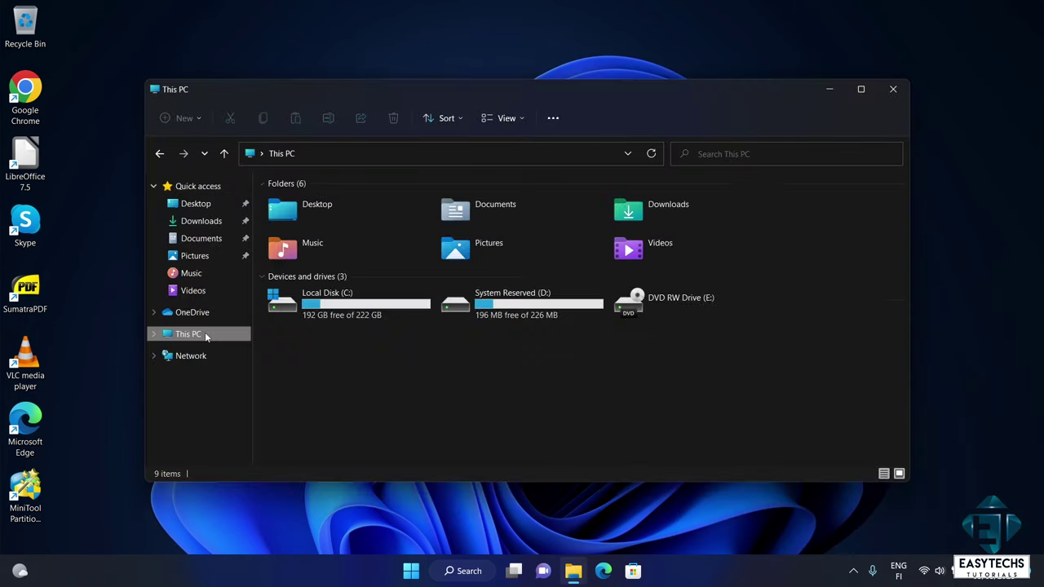
click(553, 118)
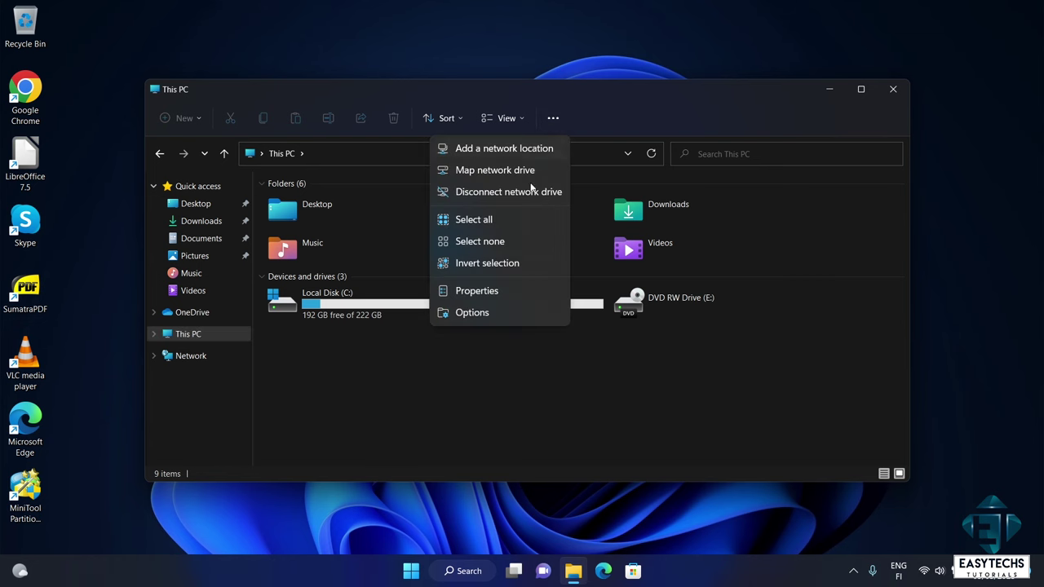
click(477, 288)
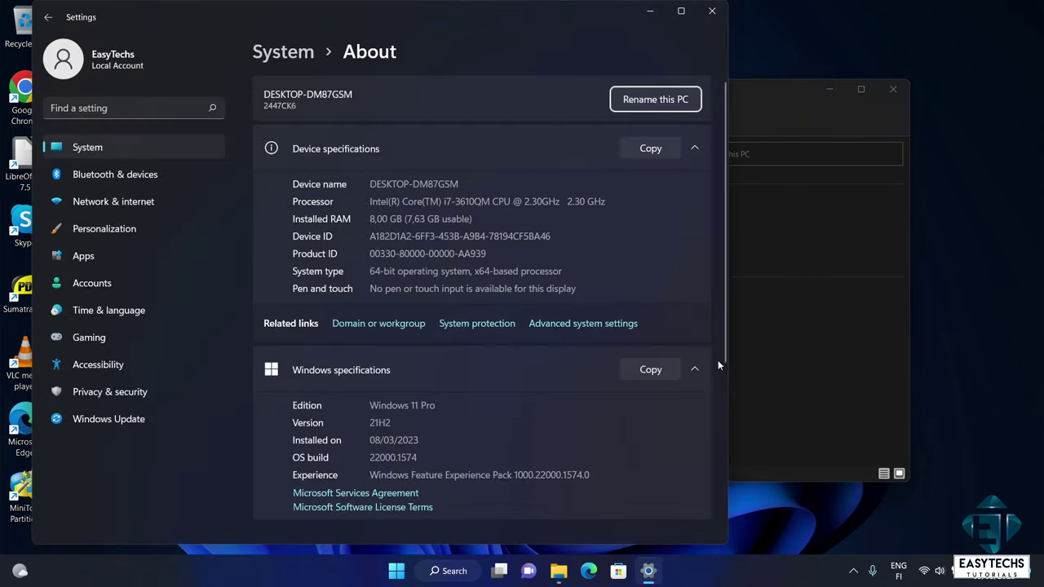
Check Product key and activation shows Windows 11 Pro as Active, then return to the desktop.
scroll(712, 425, down, 3)
click(457, 369)
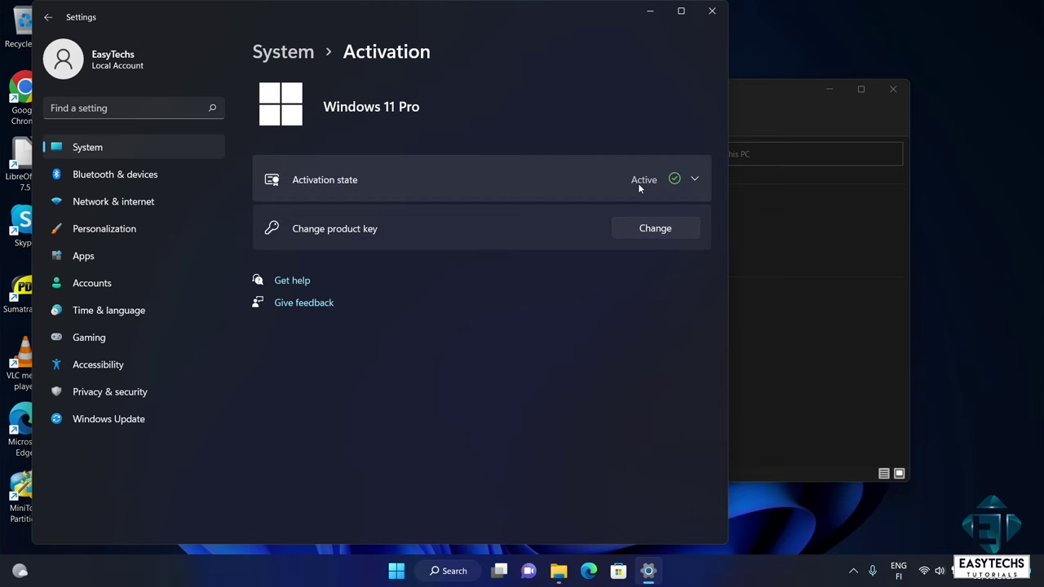
key(super+d)
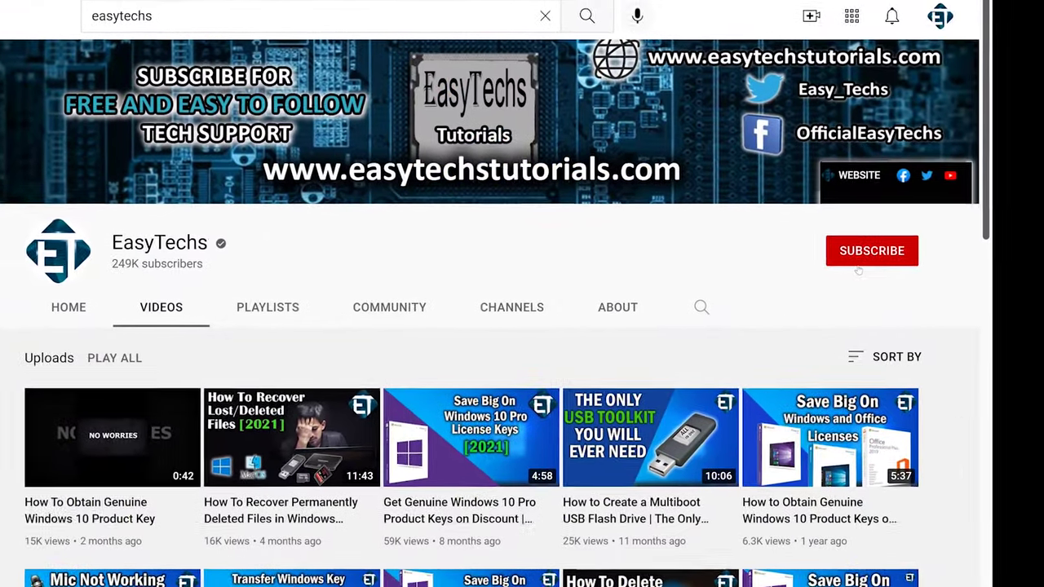
Subscribe to EasyTechs on YouTube and set its notification bell to All.
click(857, 265)
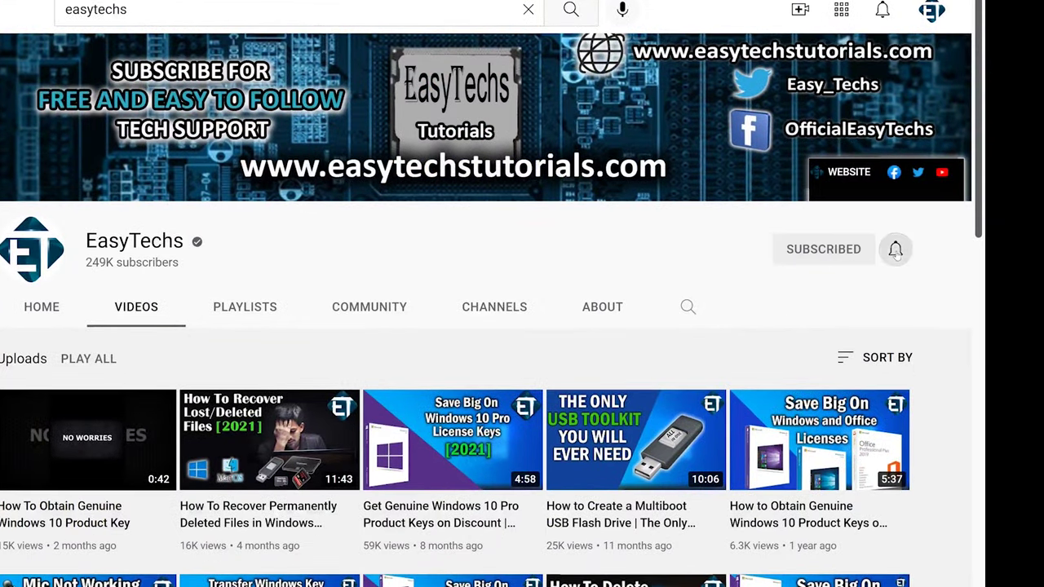
click(903, 251)
click(826, 288)
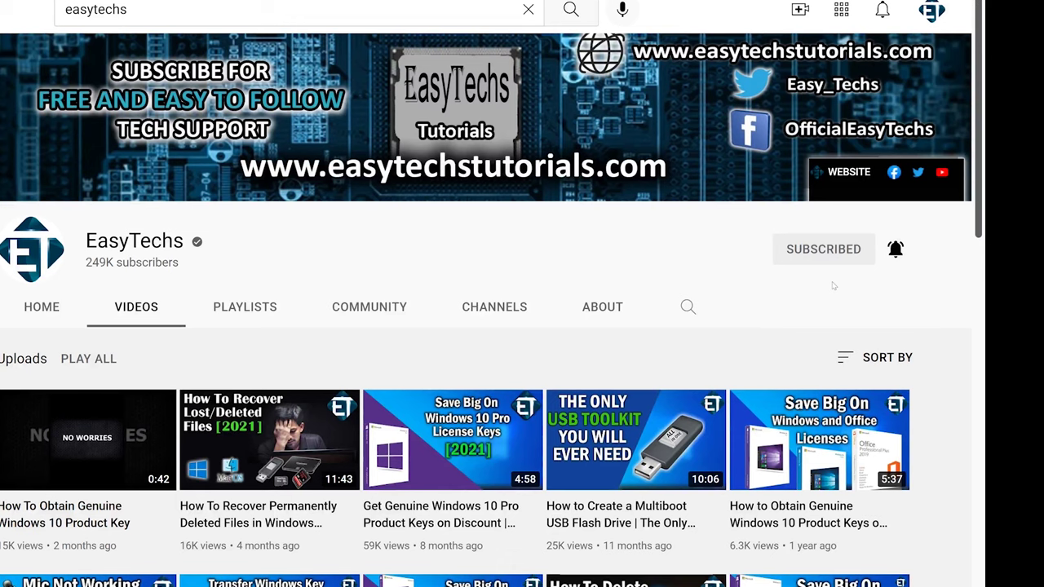